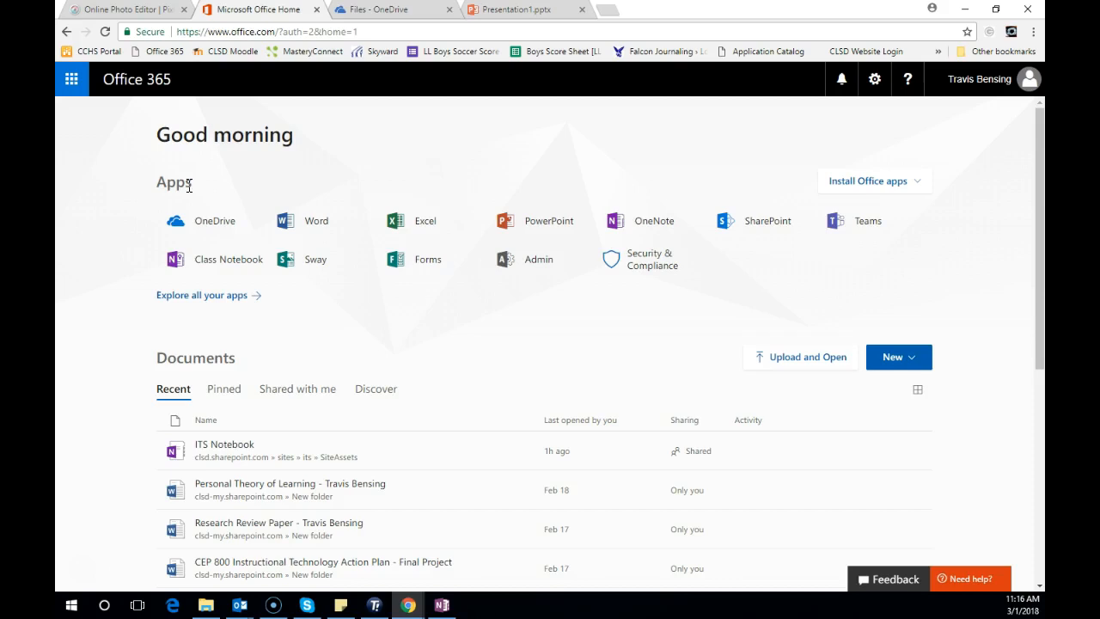
Find PowerPoint 2016 with the search term "power", launch it and create a blank presentation
{"action": "left_click", "coordinate": [71, 606]}
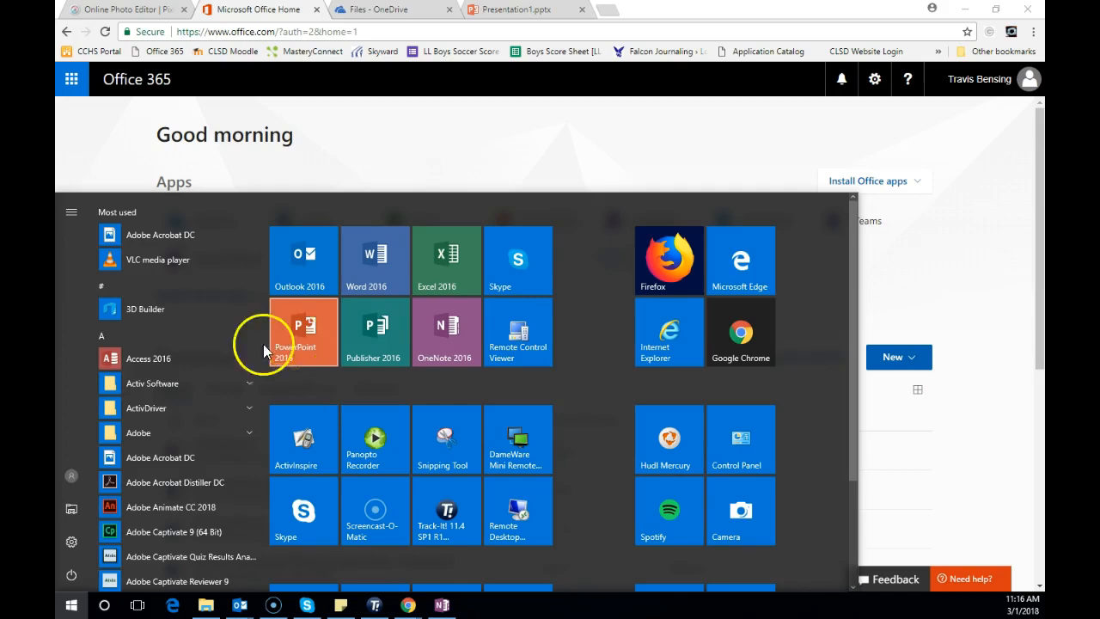
{"action": "left_click_drag", "start_coordinate": [259, 234], "coordinate": [263, 479]}
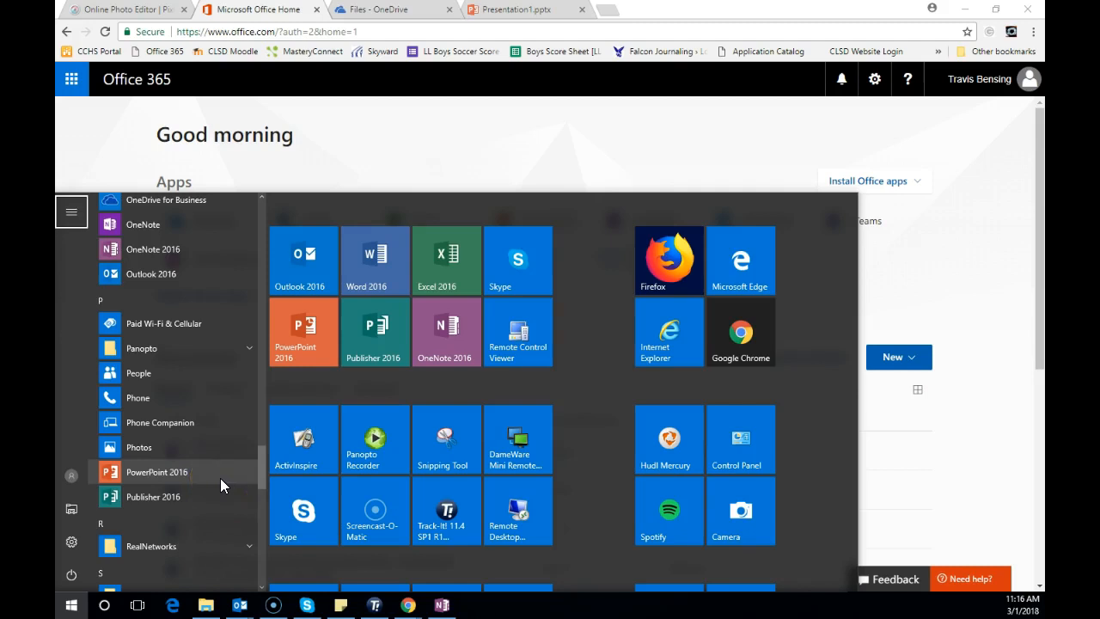
{"action": "left_click", "coordinate": [70, 604]}
{"action": "left_click", "coordinate": [71, 605]}
{"action": "type", "text": "power"}
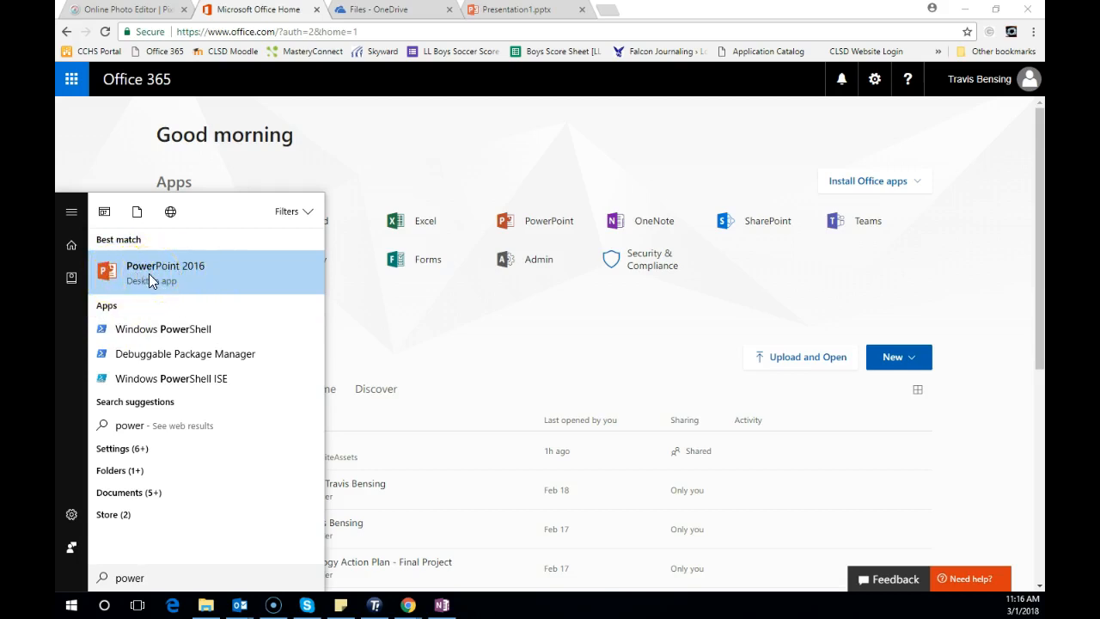
{"action": "left_click", "coordinate": [149, 274]}
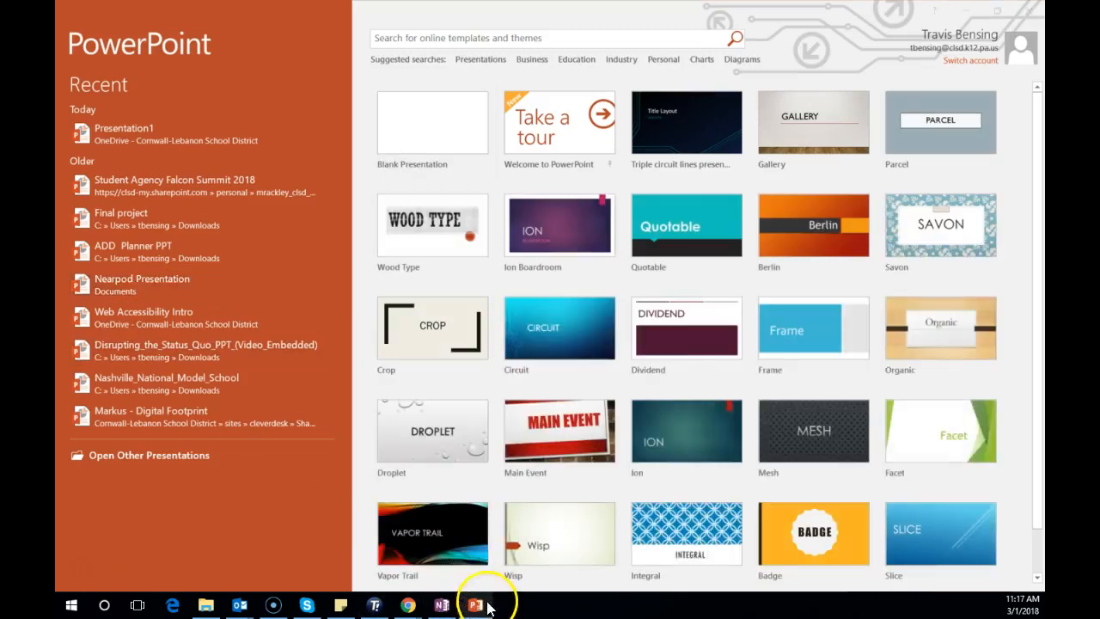
{"action": "mouse_move", "coordinate": [476, 611]}
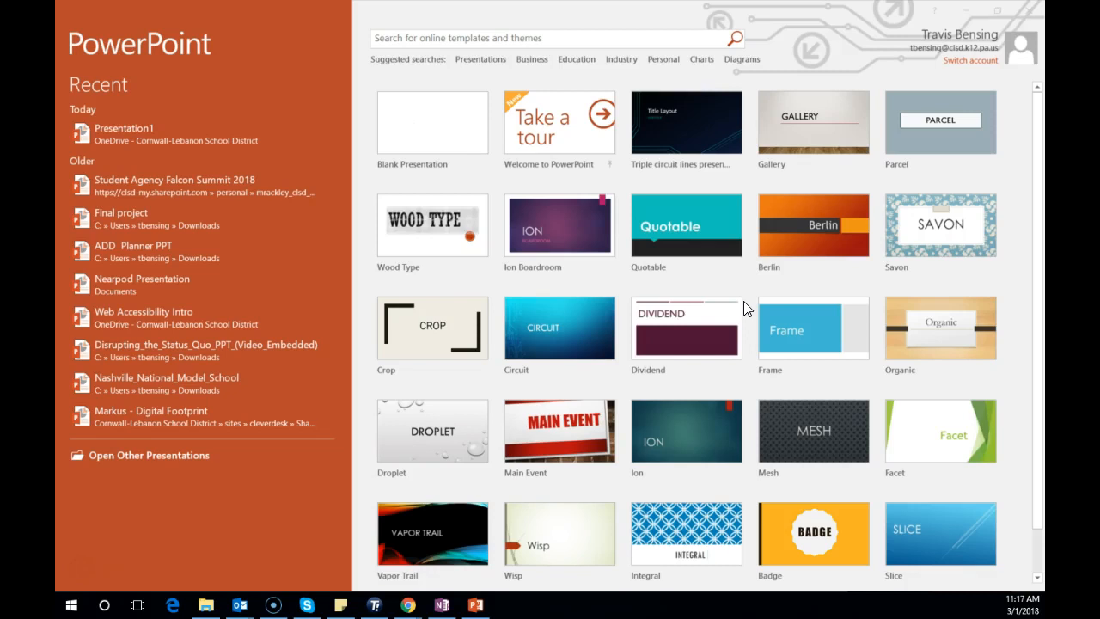
{"action": "left_click", "coordinate": [424, 129]}
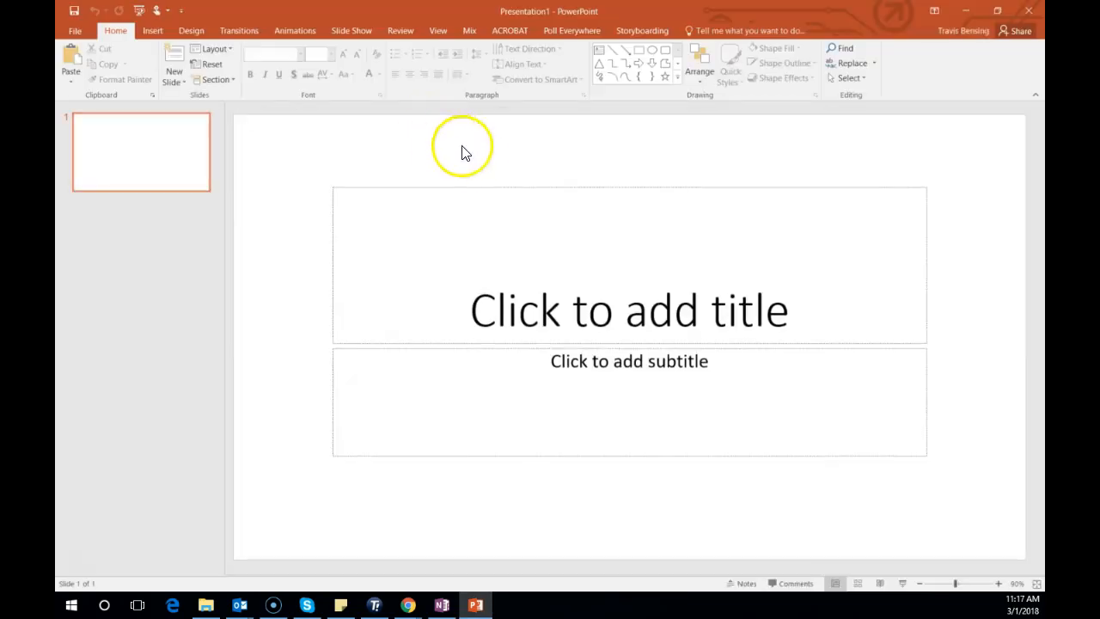
Delete the title and subtitle placeholders from the first slide
{"action": "left_click", "coordinate": [477, 186]}
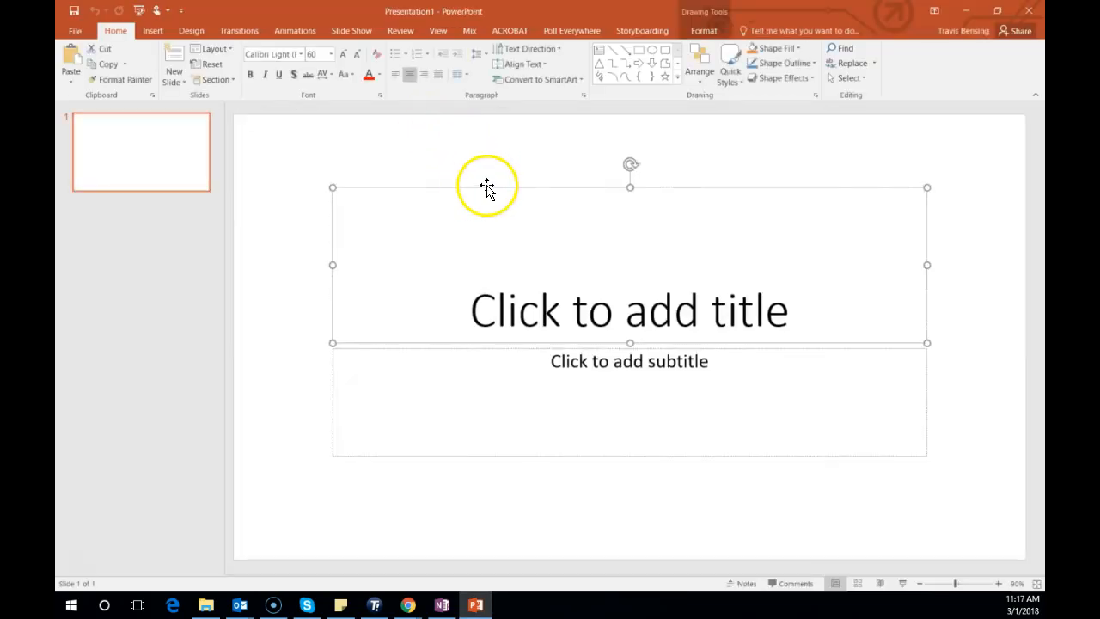
{"action": "key", "text": "Delete"}
{"action": "left_click", "coordinate": [488, 351]}
{"action": "left_click", "coordinate": [487, 349]}
{"action": "key", "text": "Delete"}
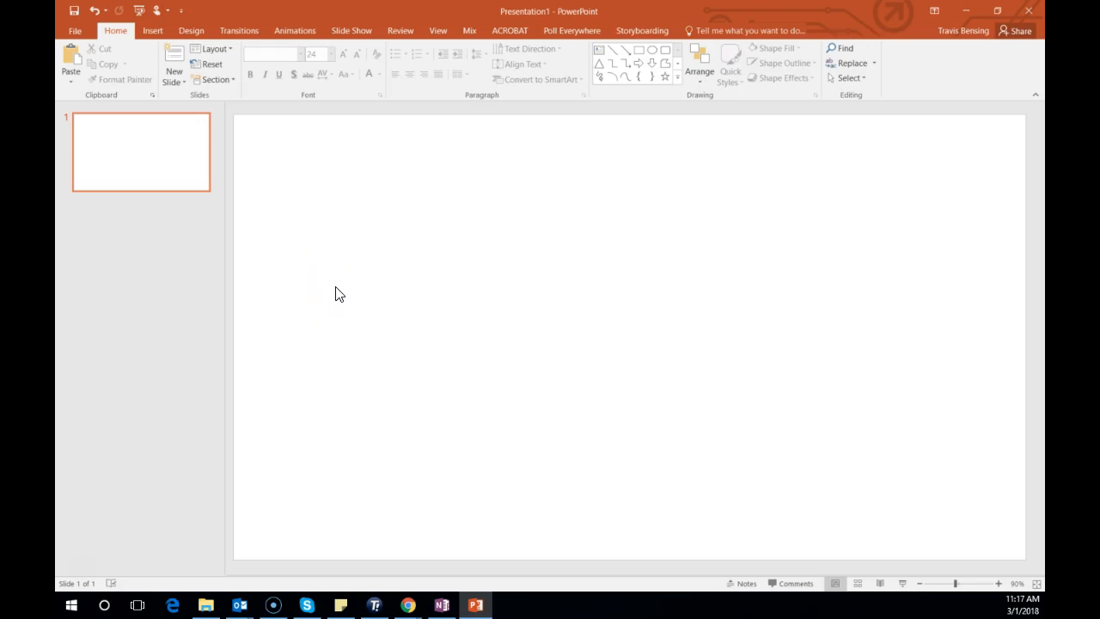
Insert the picture "green screen practice3" from the Pictures folder onto the blank slide
{"action": "left_click", "coordinate": [153, 32]}
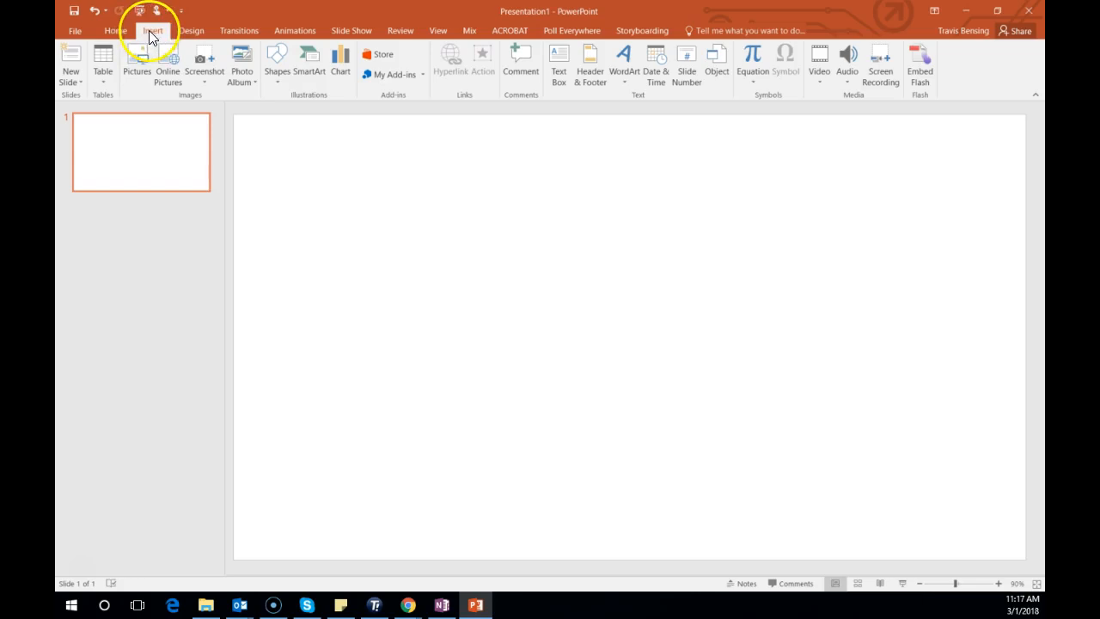
{"action": "left_click", "coordinate": [139, 62]}
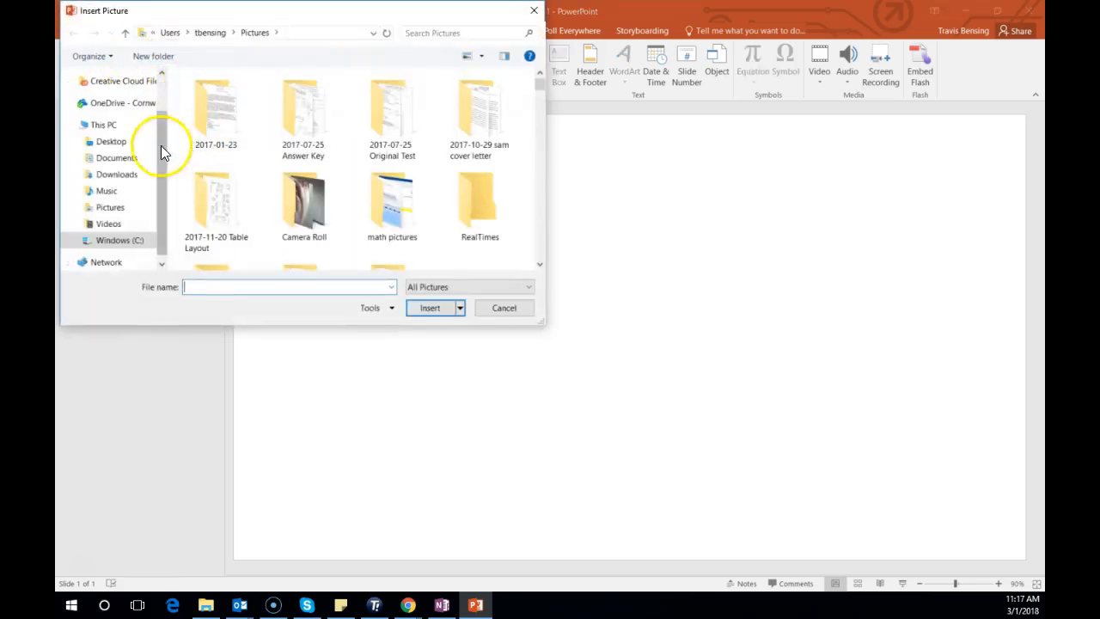
{"action": "left_click", "coordinate": [114, 207]}
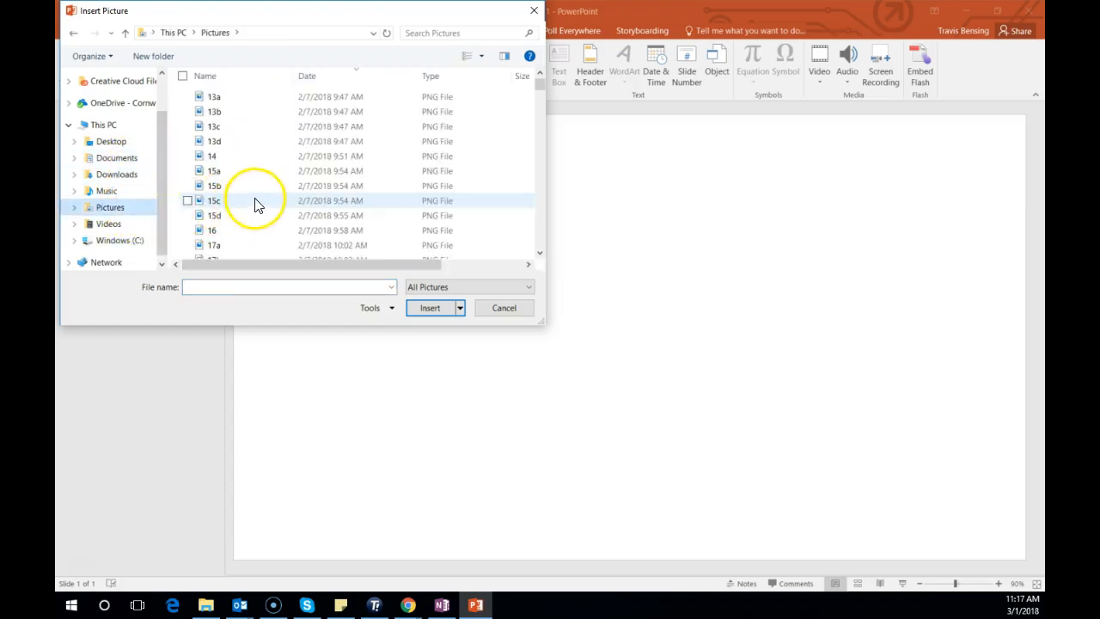
{"action": "scroll", "coordinate": [273, 179], "scroll_direction": "down", "scroll_amount": 1}
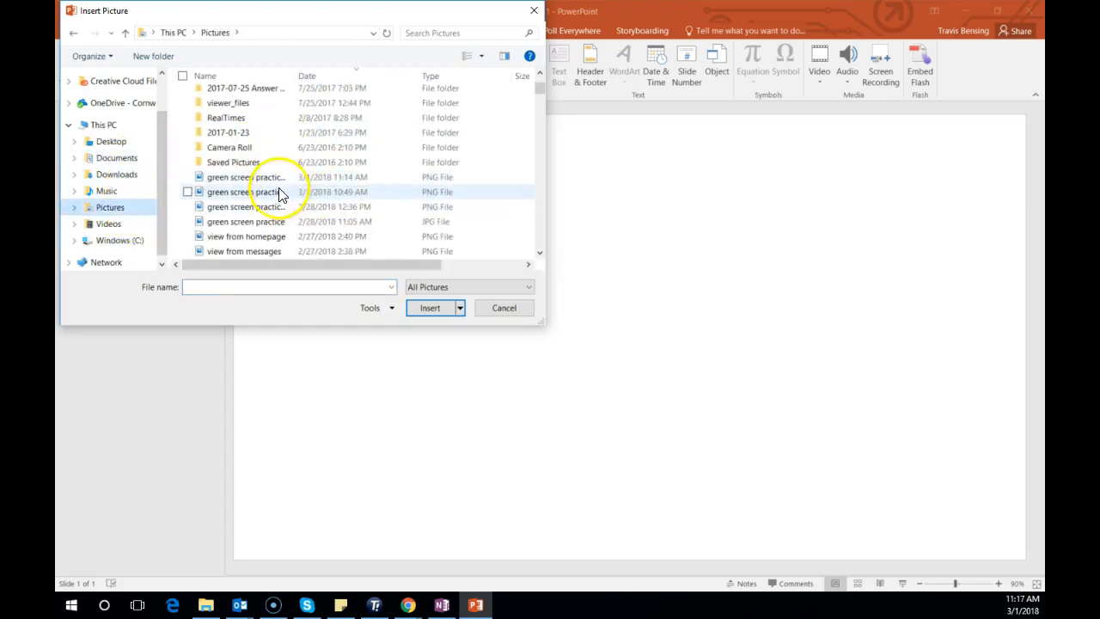
{"action": "left_click", "coordinate": [280, 178]}
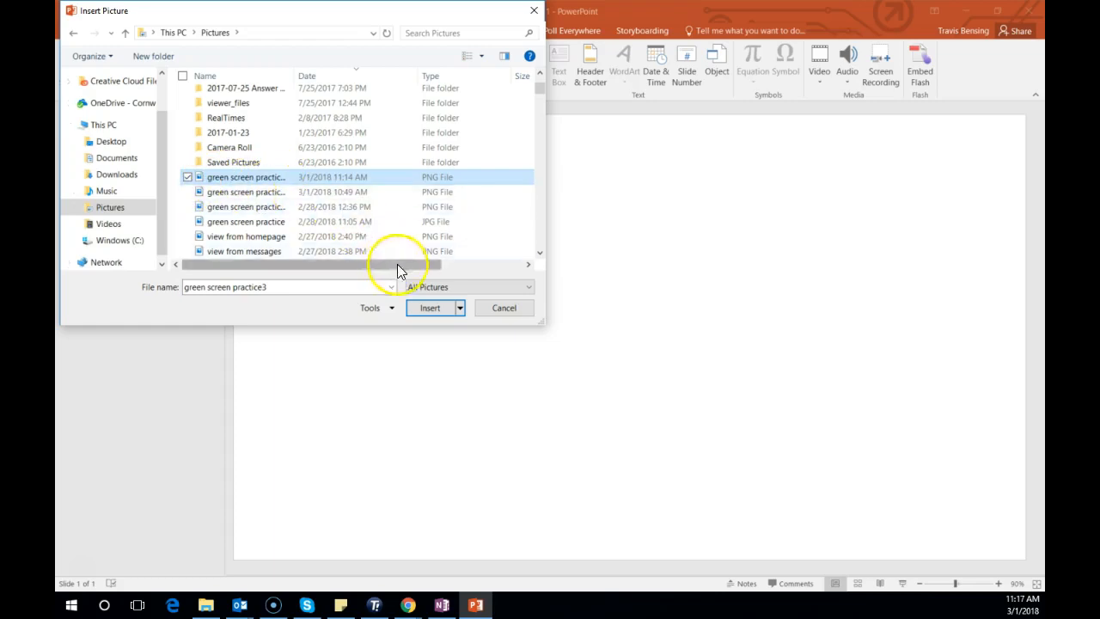
{"action": "left_click", "coordinate": [426, 309]}
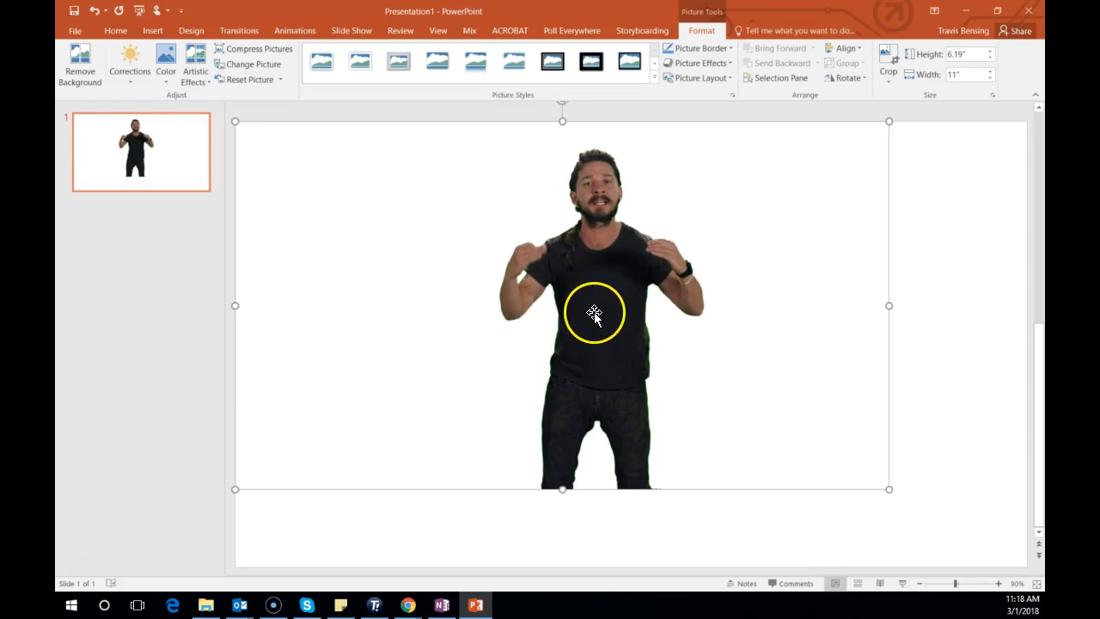
Move the cut-out picture so the man stands at the slide's bottom edge in its left half
{"action": "left_click_drag", "start_coordinate": [599, 317], "coordinate": [422, 386]}
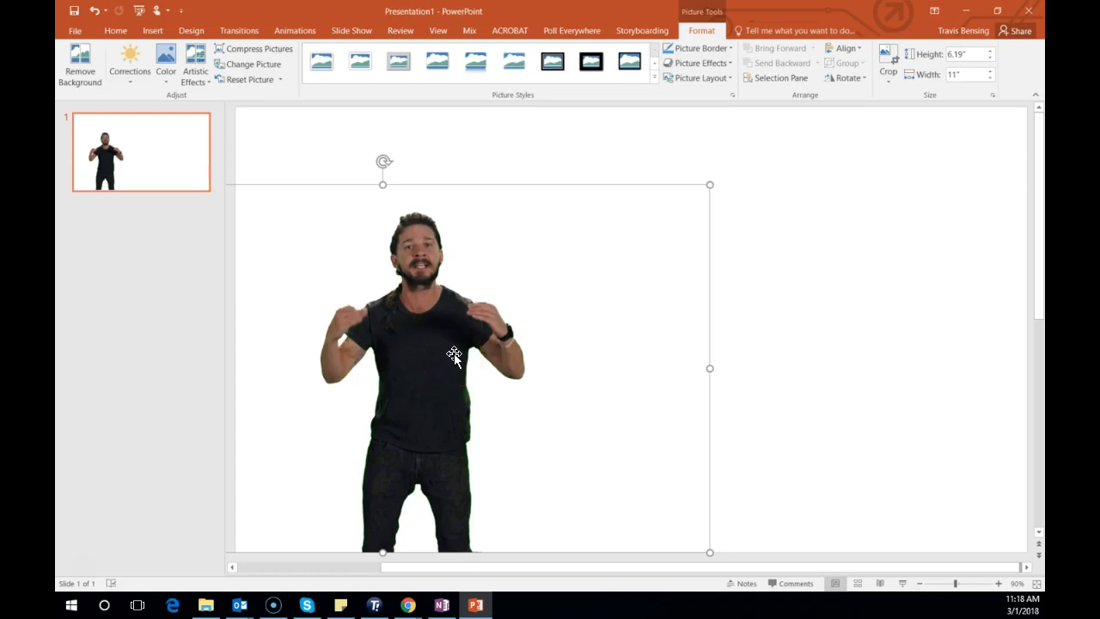
{"action": "left_click", "coordinate": [452, 309]}
{"action": "left_click_drag", "start_coordinate": [410, 311], "coordinate": [439, 312]}
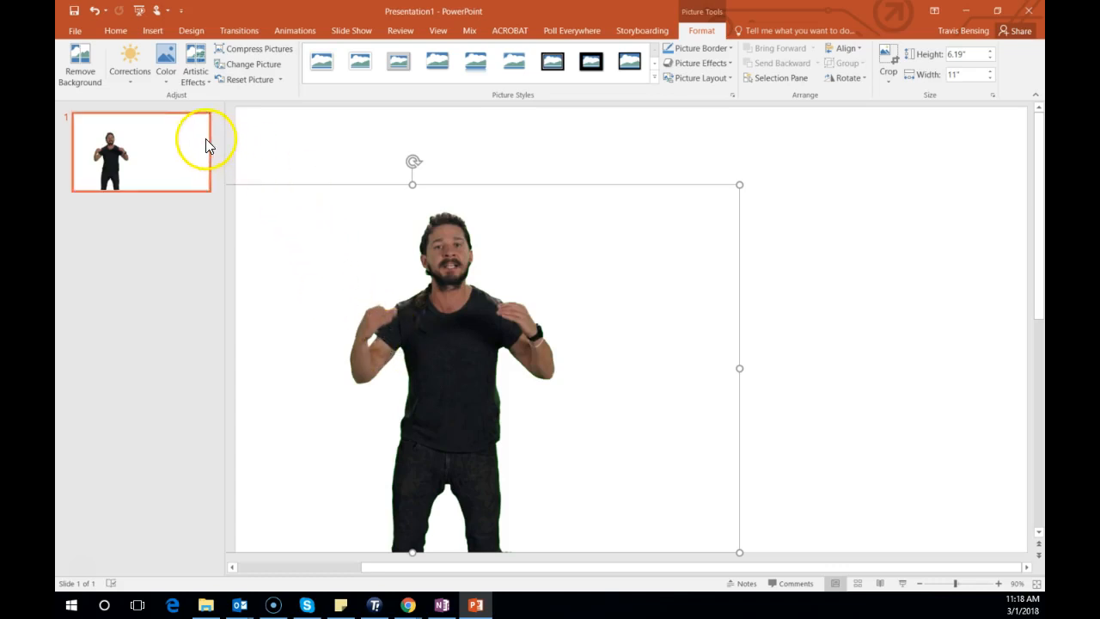
Insert the original JPG picture "green screen practice" from the Pictures folder onto the same slide
{"action": "left_click", "coordinate": [152, 33]}
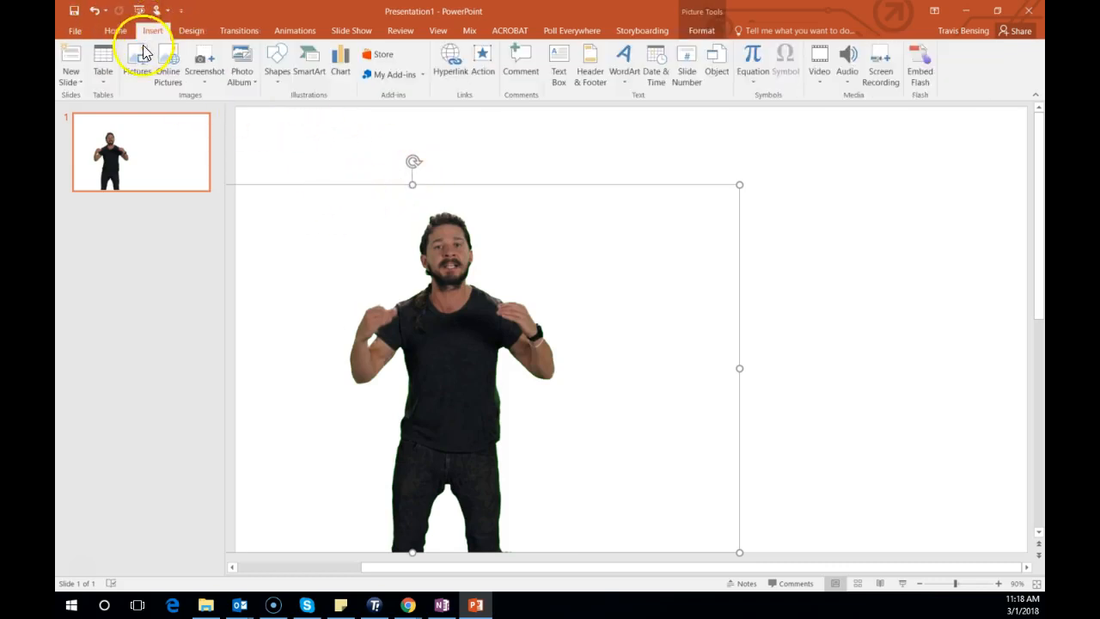
{"action": "left_click", "coordinate": [143, 64]}
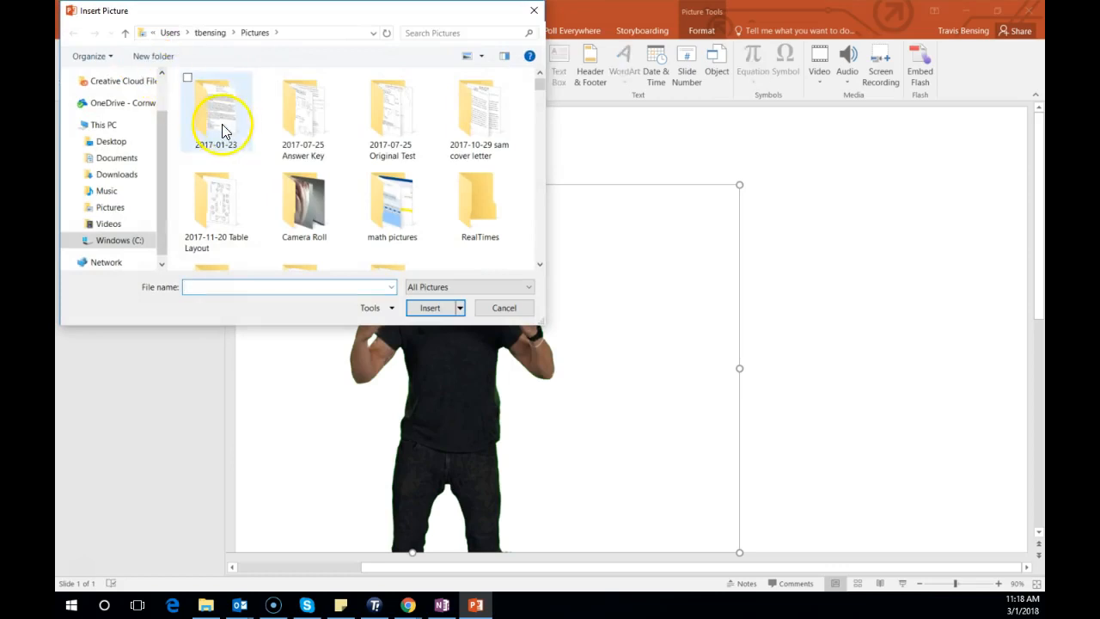
{"action": "scroll", "coordinate": [258, 155], "scroll_direction": "down", "scroll_amount": 5}
{"action": "scroll", "coordinate": [303, 181], "scroll_direction": "down", "scroll_amount": 6}
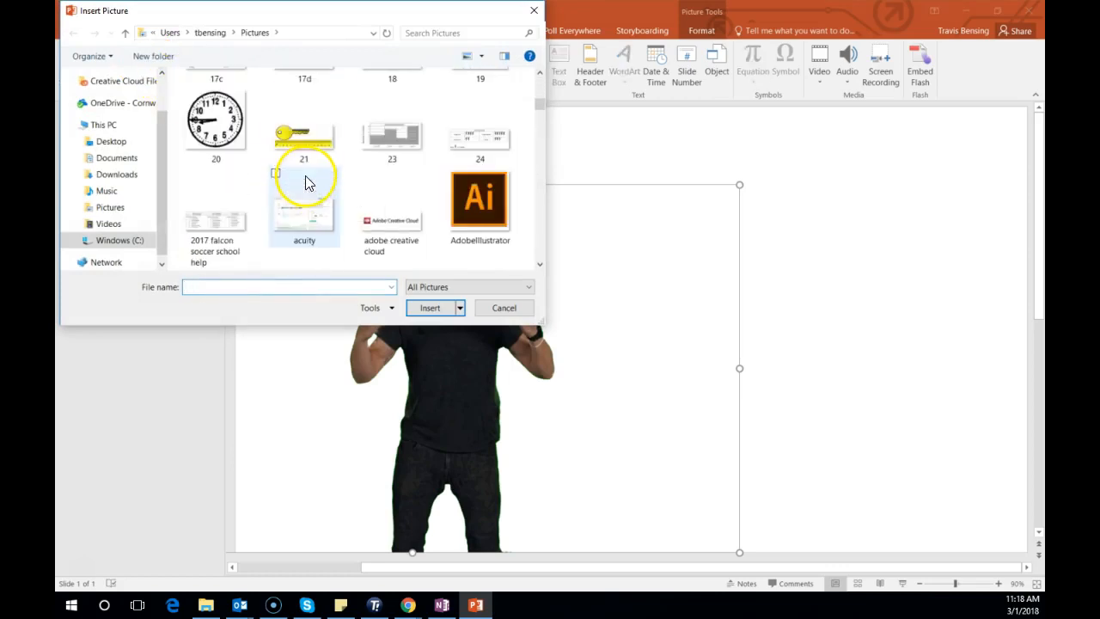
{"action": "left_click", "coordinate": [137, 208]}
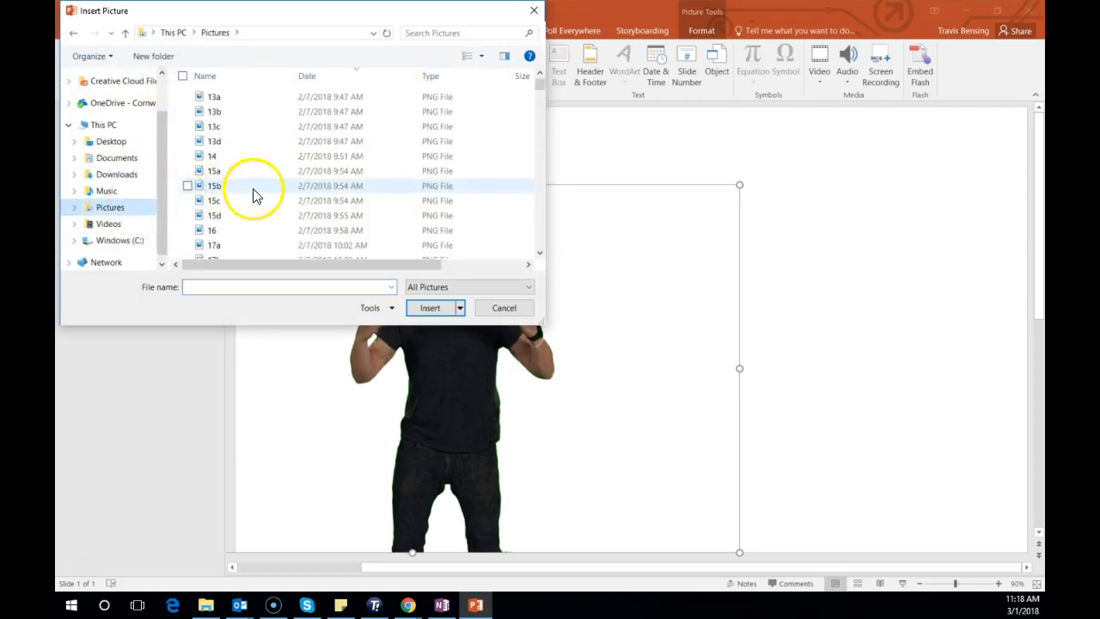
{"action": "scroll", "coordinate": [249, 193], "scroll_direction": "up", "scroll_amount": 5}
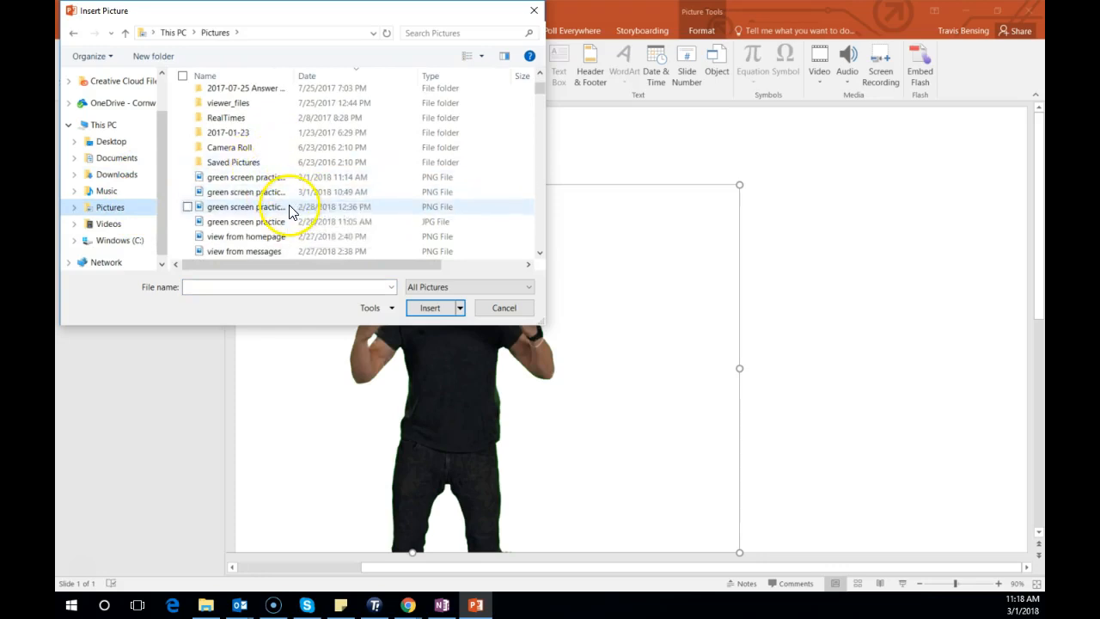
{"action": "left_click", "coordinate": [296, 222]}
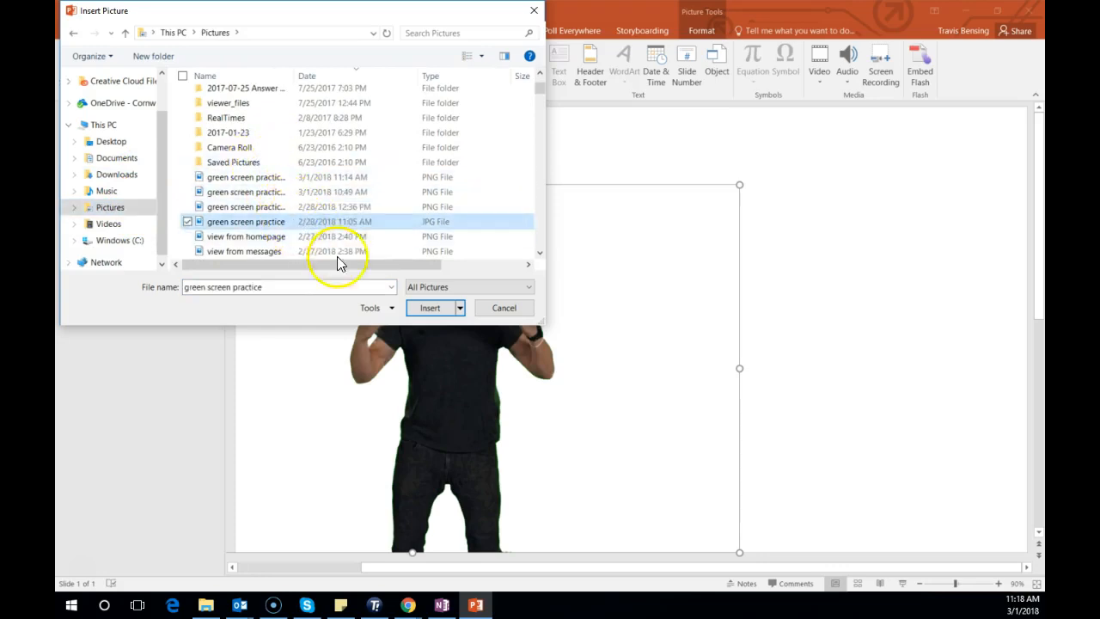
{"action": "left_click", "coordinate": [425, 312]}
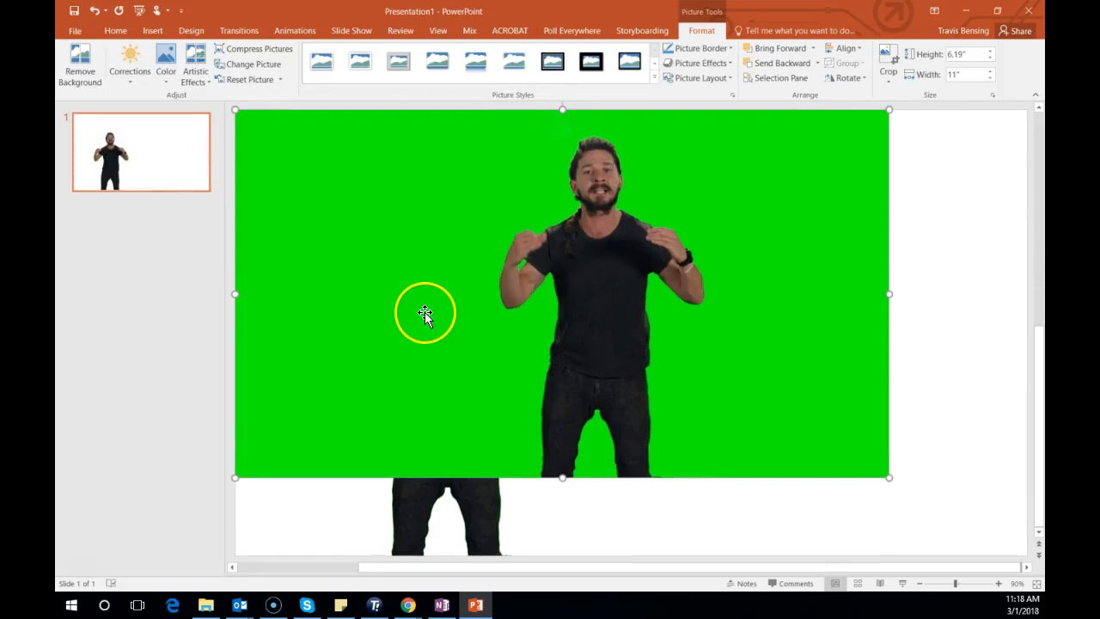
Move the green-background picture to about the middle of the slide and send it to the back
{"action": "left_click_drag", "start_coordinate": [599, 283], "coordinate": [655, 341]}
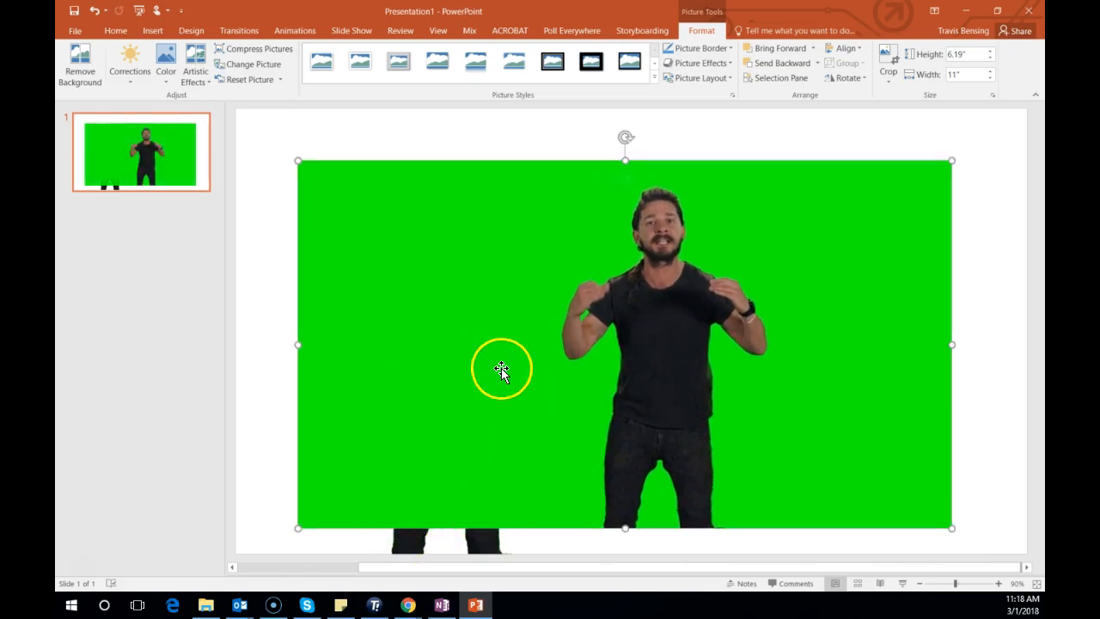
{"action": "right_click", "coordinate": [571, 241]}
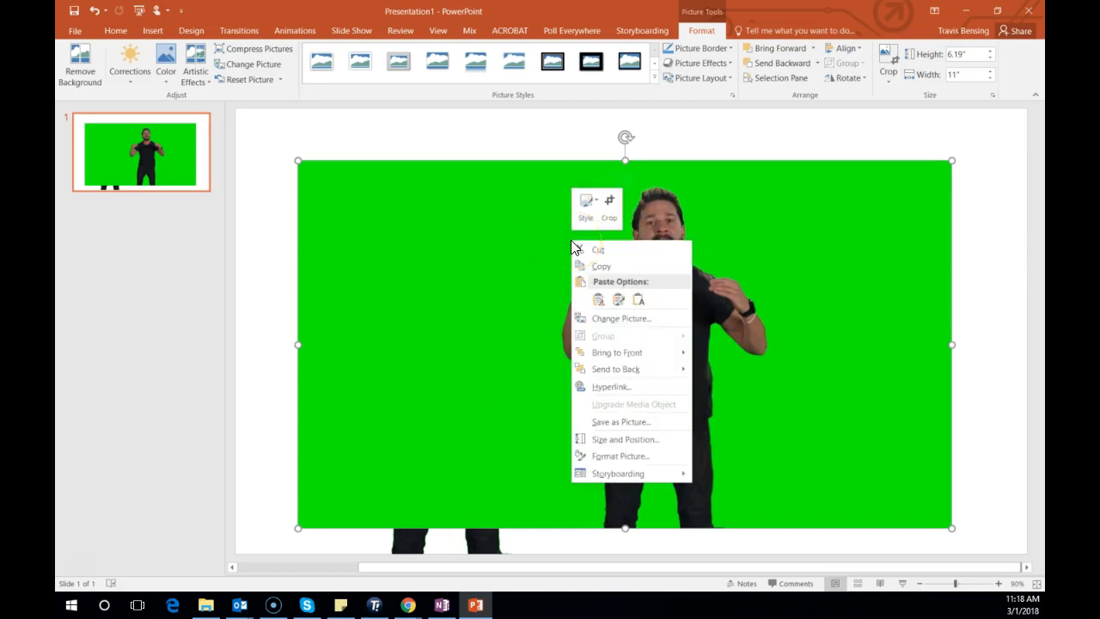
{"action": "mouse_move", "coordinate": [607, 370]}
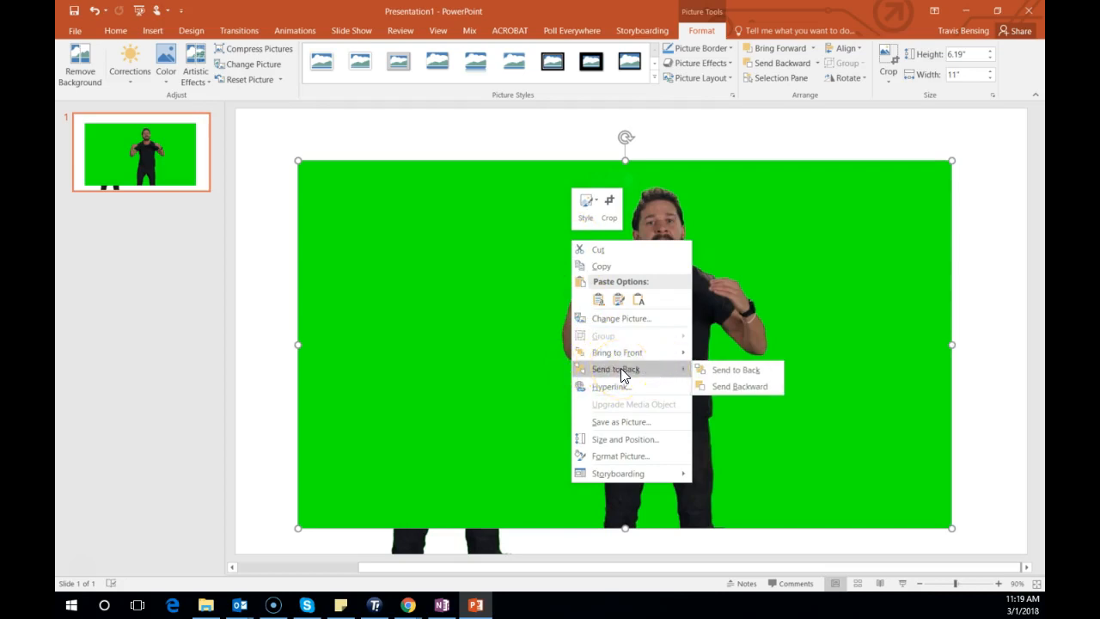
{"action": "left_click", "coordinate": [617, 370]}
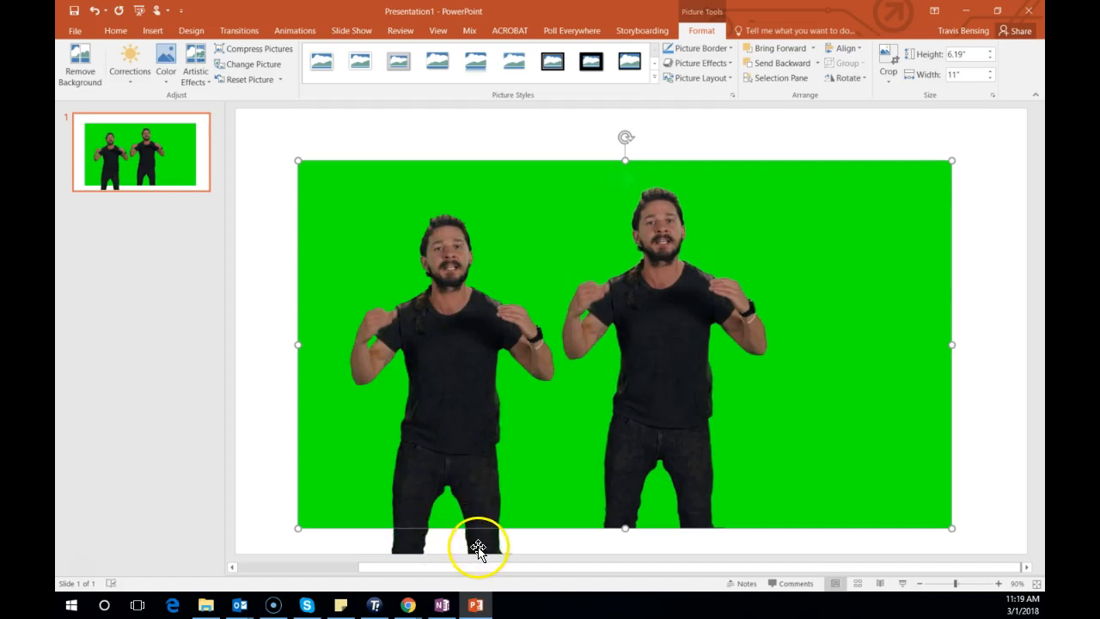
Move the cut-out man over the green background, close beside the other man and level with him, and deselect the picture
{"action": "left_click", "coordinate": [562, 544]}
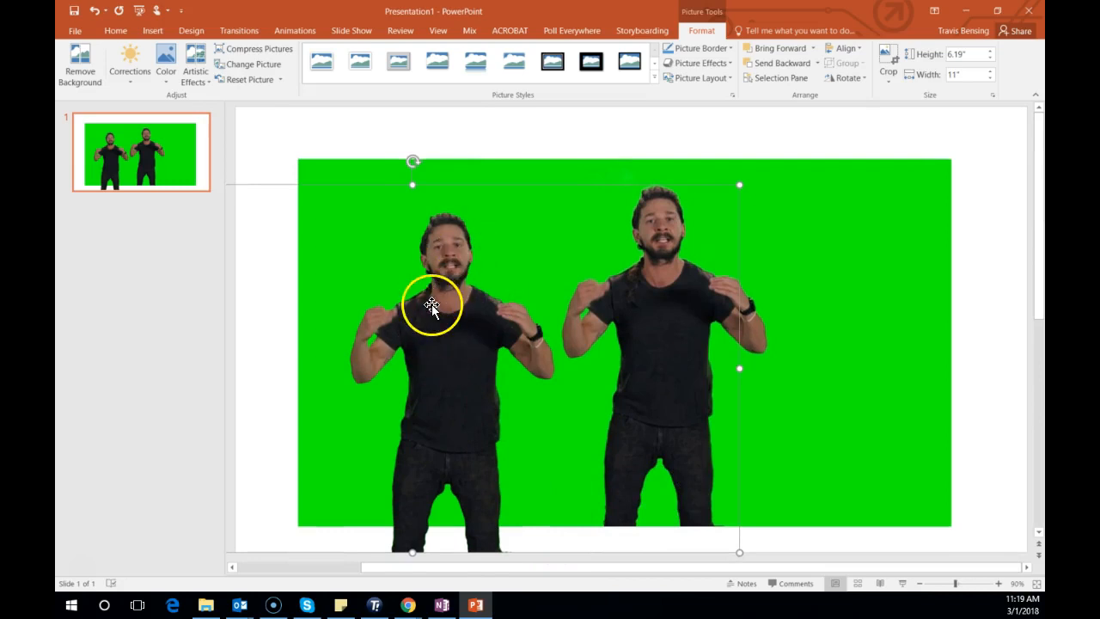
{"action": "left_click_drag", "start_coordinate": [467, 344], "coordinate": [437, 322]}
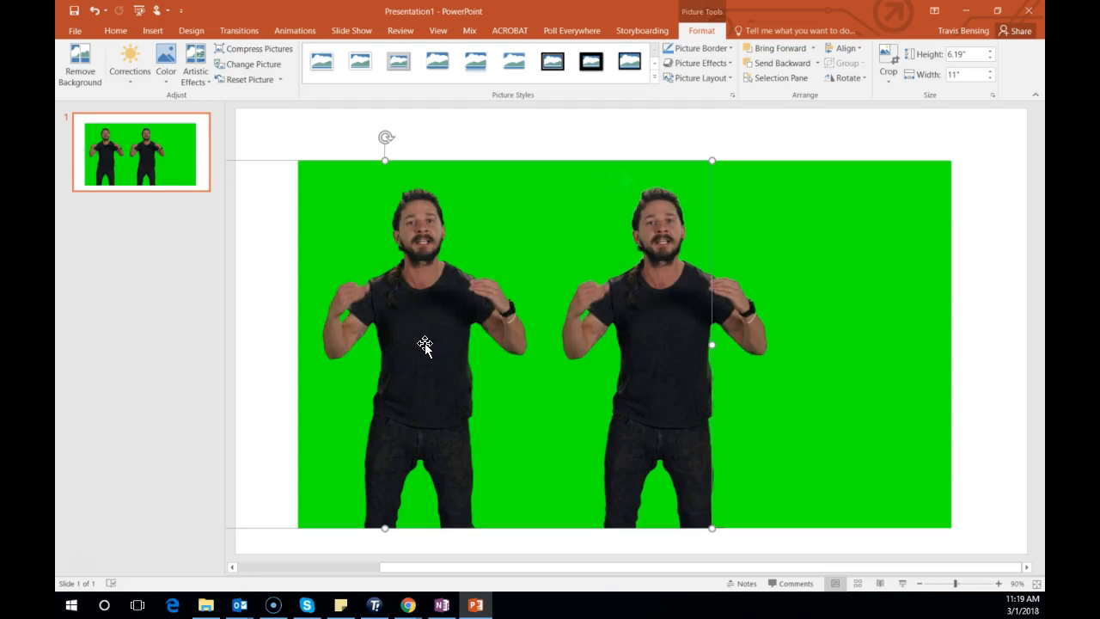
{"action": "left_click_drag", "start_coordinate": [425, 343], "coordinate": [453, 345]}
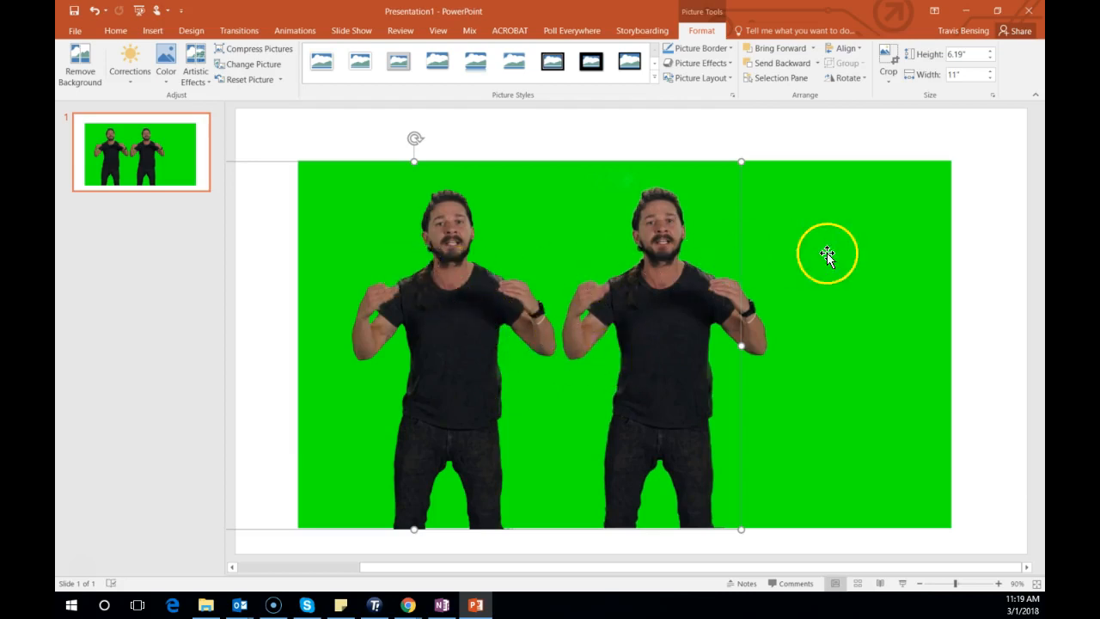
{"action": "left_click", "coordinate": [816, 150]}
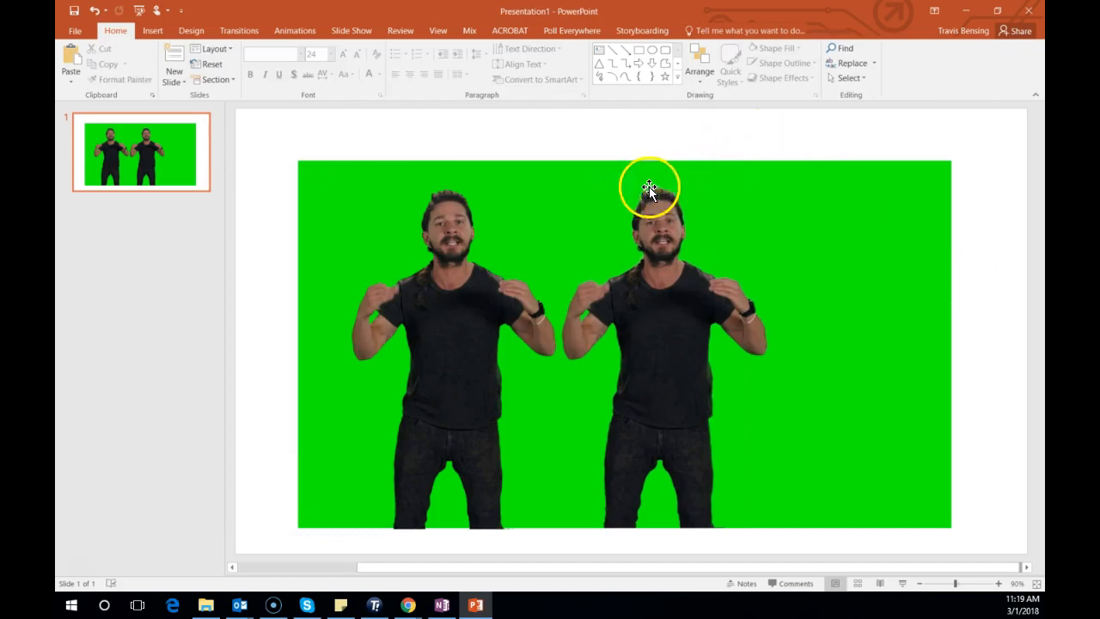